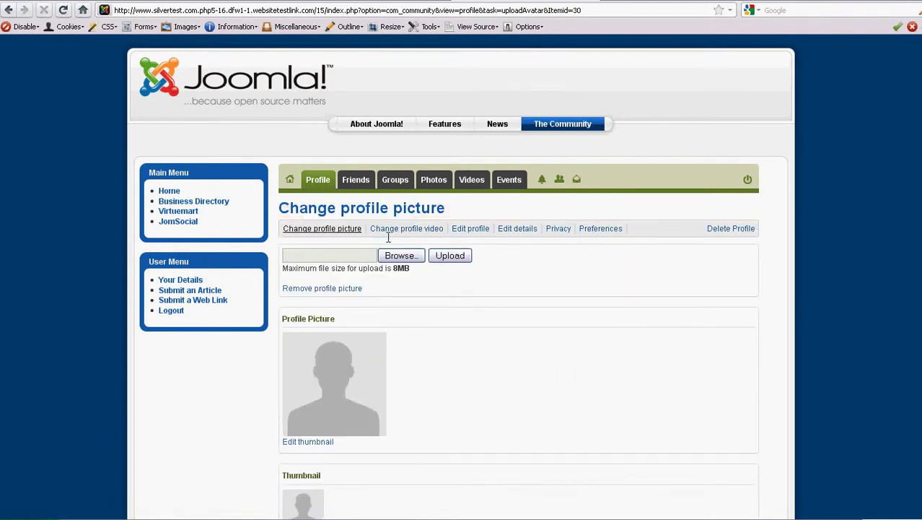
# Upload 28044pcn_kerr01.jpg from the models folder as the new profile picture.
pyautogui.click(401, 256)
pyautogui.click(243, 171)
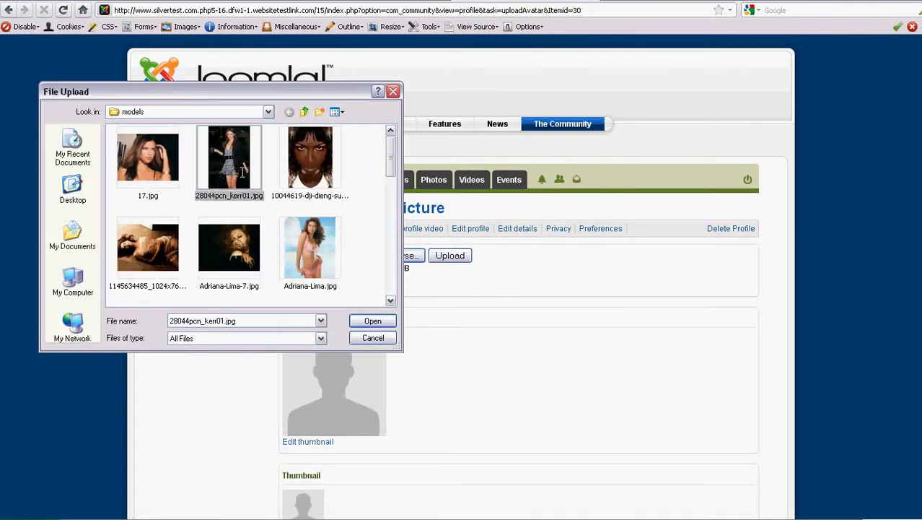
pyautogui.click(364, 316)
pyautogui.click(442, 256)
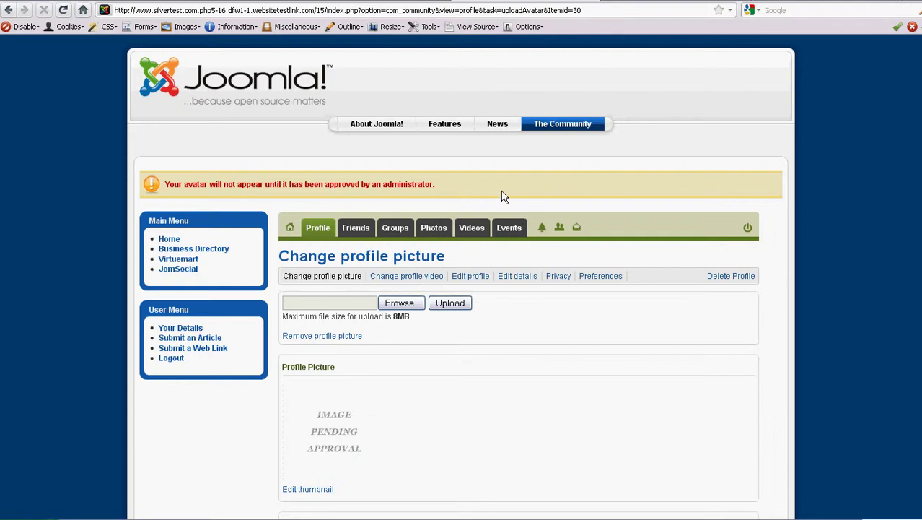
# Copy the avatar approval notice from the profile page and paste it under the "Avatars:" heading in the WordPad document.
pyautogui.moveTo(503, 192); pyautogui.dragTo(169, 189)
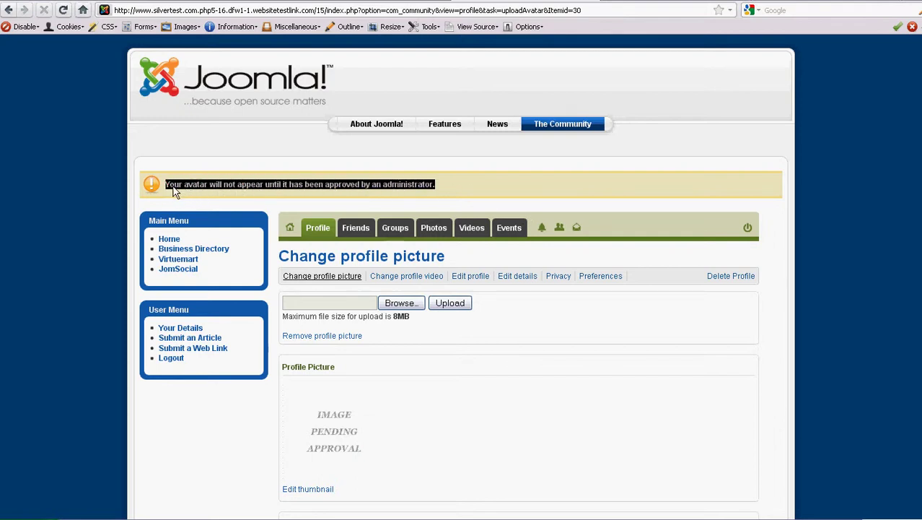
pyautogui.rightClick(179, 187)
pyautogui.click(195, 195)
pyautogui.click(545, 440)
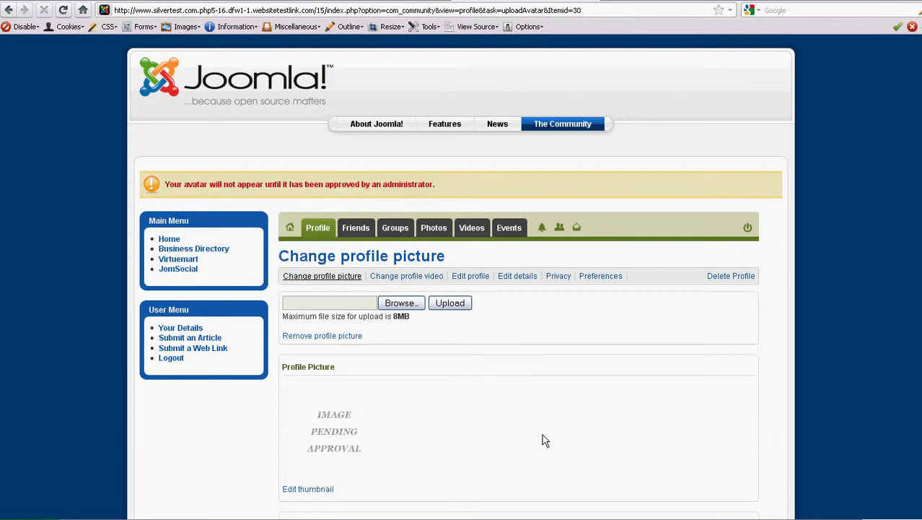
pyautogui.click(686, 519)
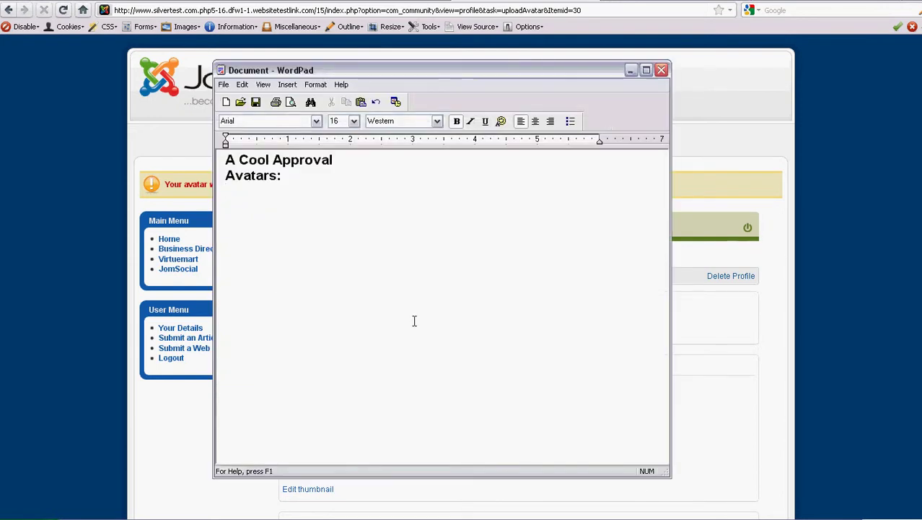
pyautogui.hotkey('ctrl', 'v')
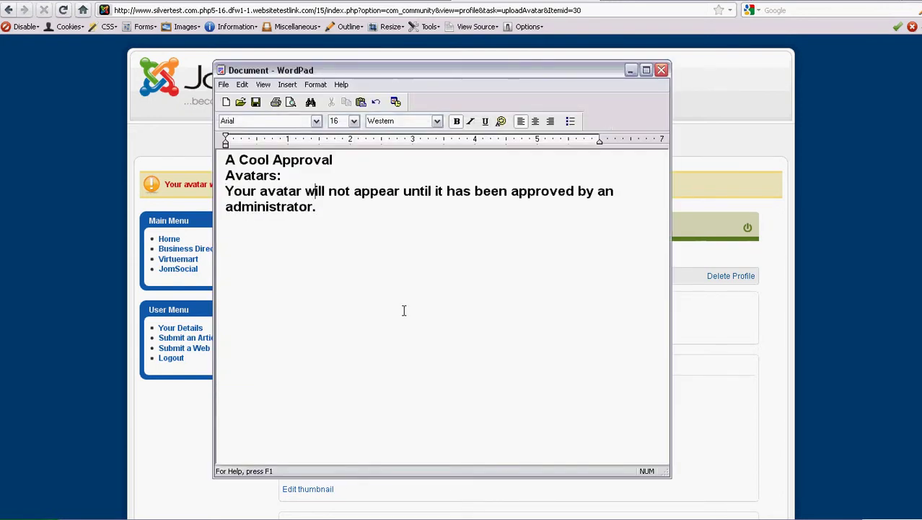
# Insert above the pasted notice the line "A user changes their avatar and a pending image is placed in it's spot until the admin approves.".
pyautogui.press('Return')
pyautogui.write('A user ')
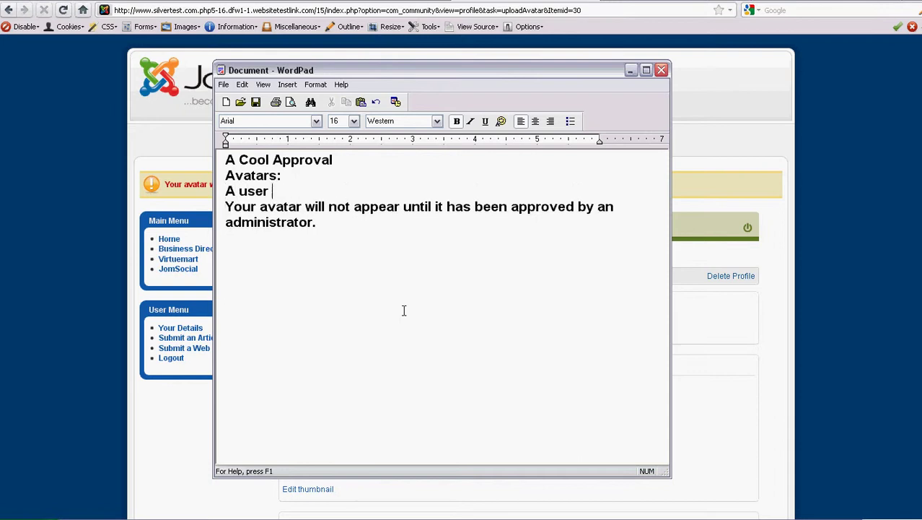
pyautogui.write('changes their ')
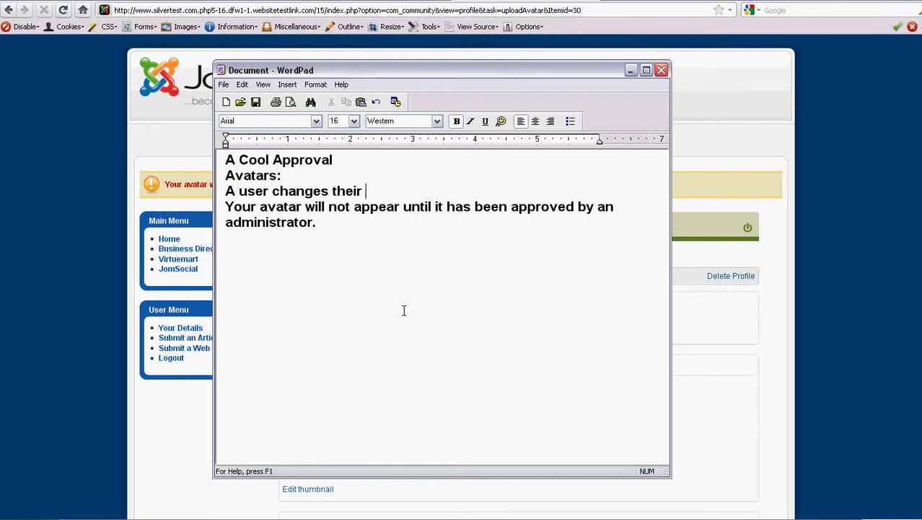
pyautogui.write('avatar and ')
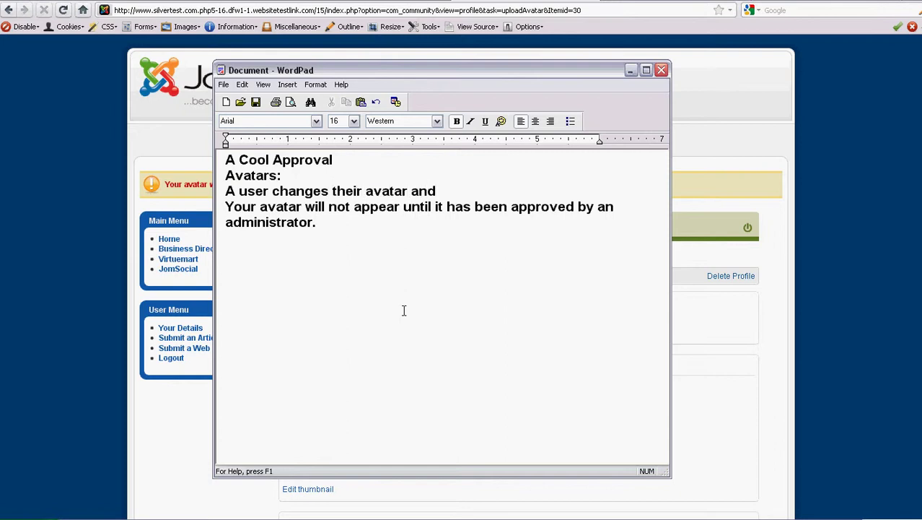
pyautogui.write('a pending image')
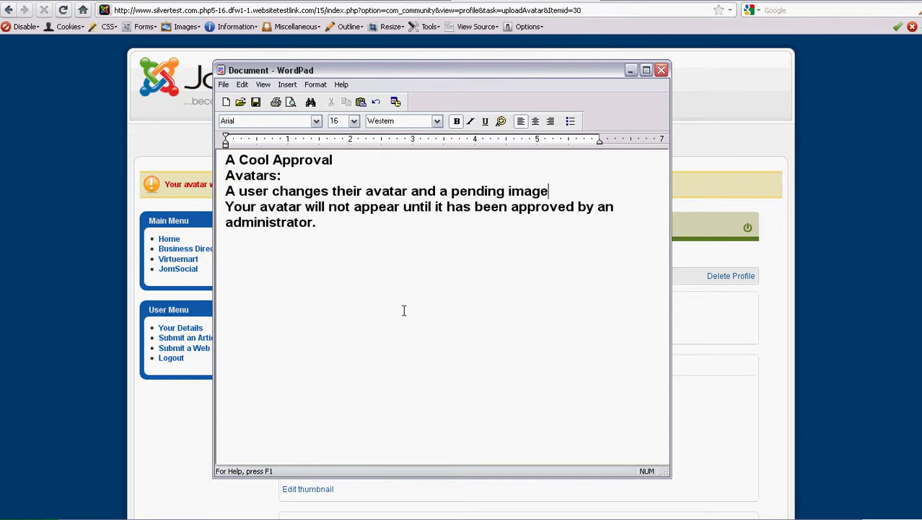
pyautogui.write(' is place')
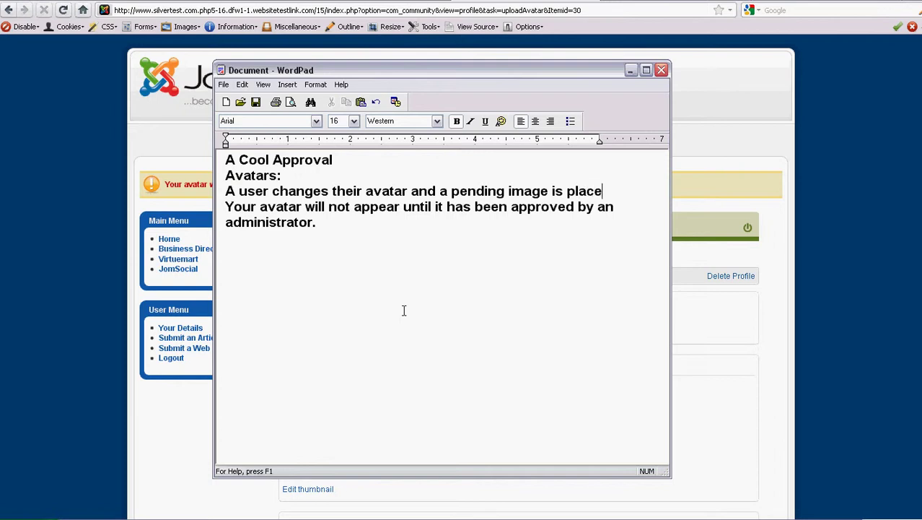
pyautogui.write("d in it's spot until ")
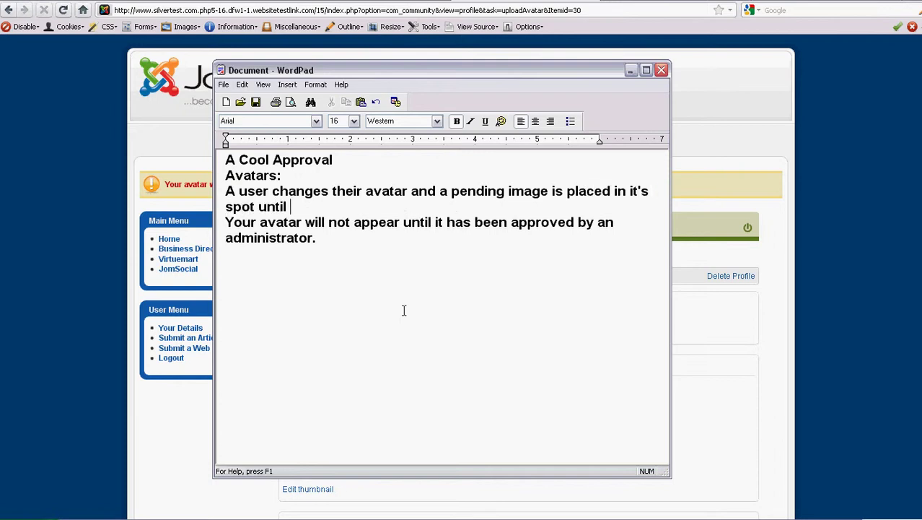
pyautogui.write('the admin ')
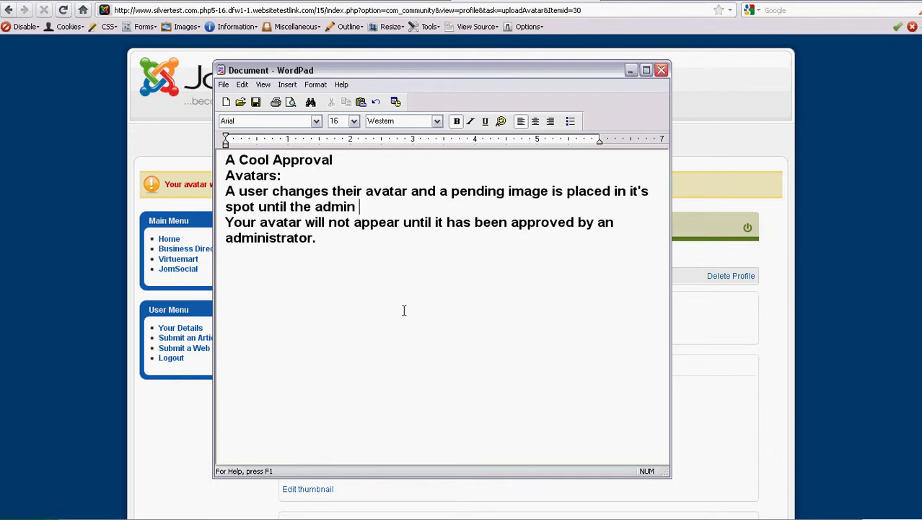
pyautogui.write('approves.')
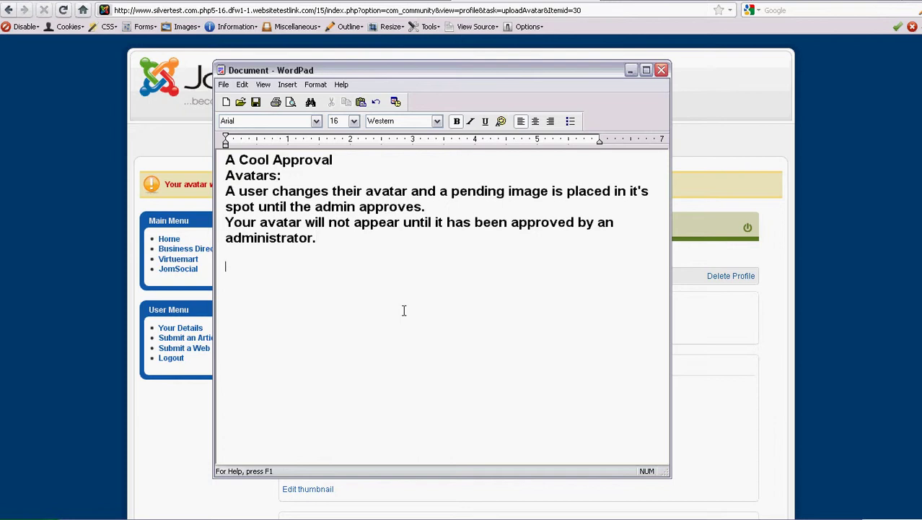
# Switch to the Joomla administrator site and reload its Control Panel to update the A Cool Approval pending avatars list.
pyautogui.click(724, 402)
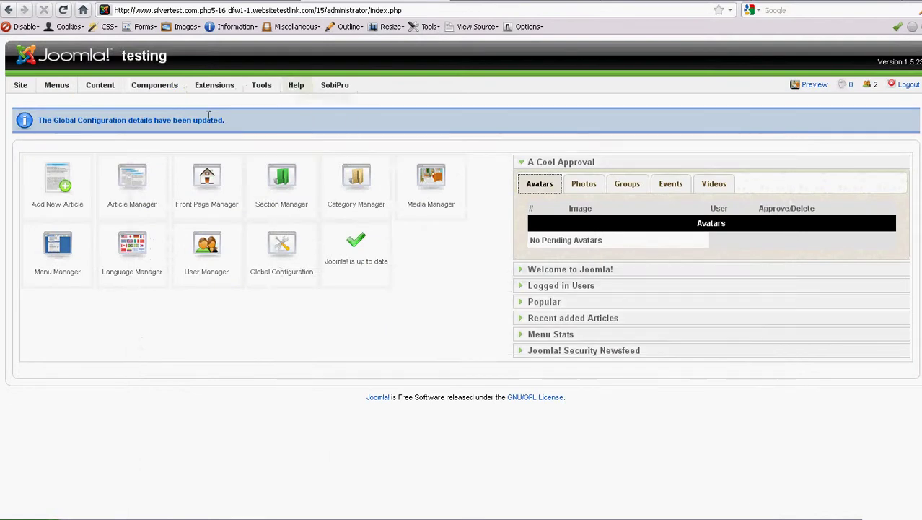
pyautogui.moveTo(20, 85)
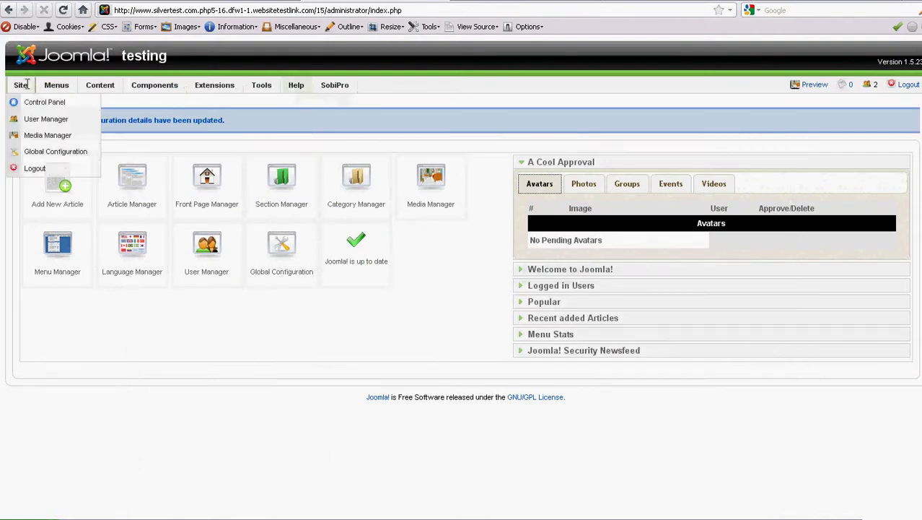
pyautogui.click(26, 101)
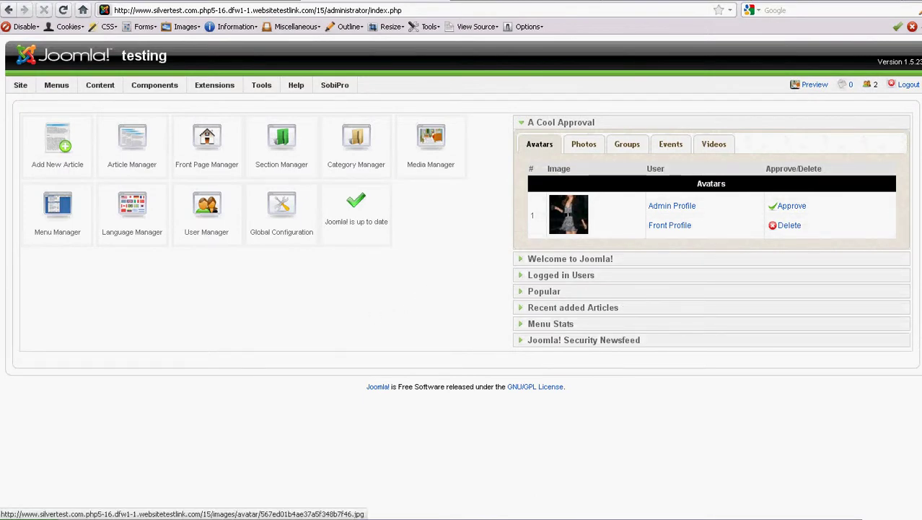
# Write in WordPad beneath the notice: "The admin can view the avatar as well as the users admin profile and the users profile from the front end.".
pyautogui.hotkey('alt', 'Tab')
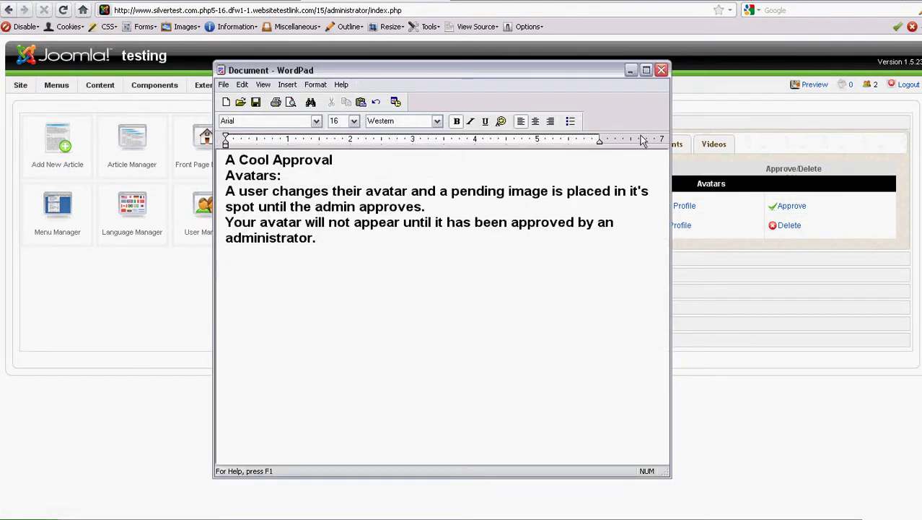
pyautogui.moveTo(596, 70); pyautogui.dragTo(407, 74)
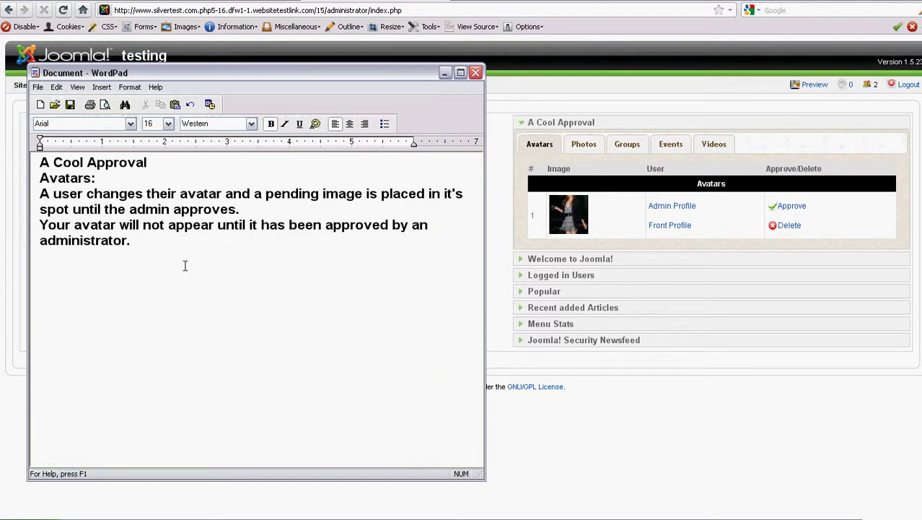
pyautogui.write('The admin c')
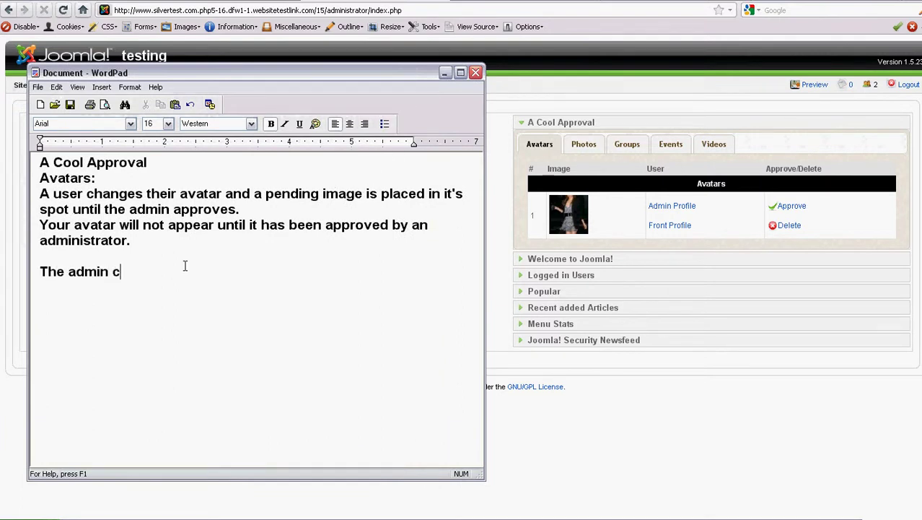
pyautogui.write('an view the aa')
pyautogui.press('BackSpace')
pyautogui.write('vatar')
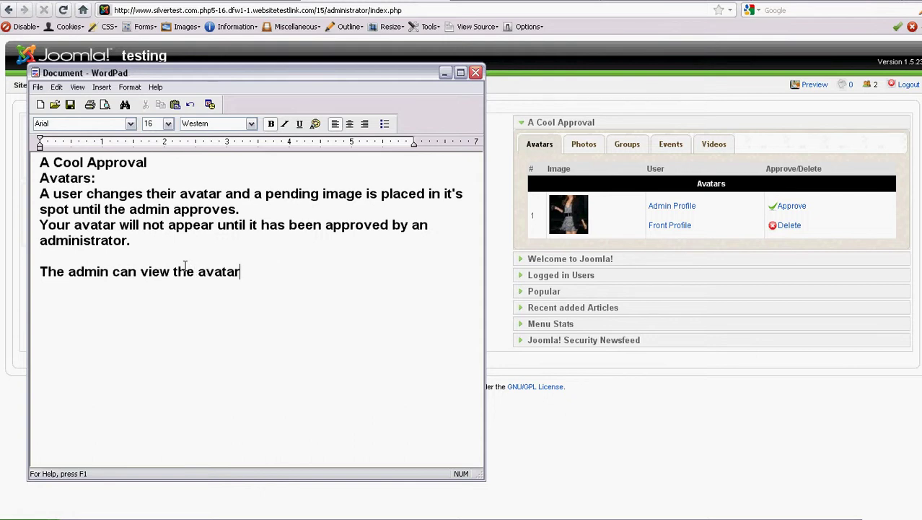
pyautogui.write(' as well as t')
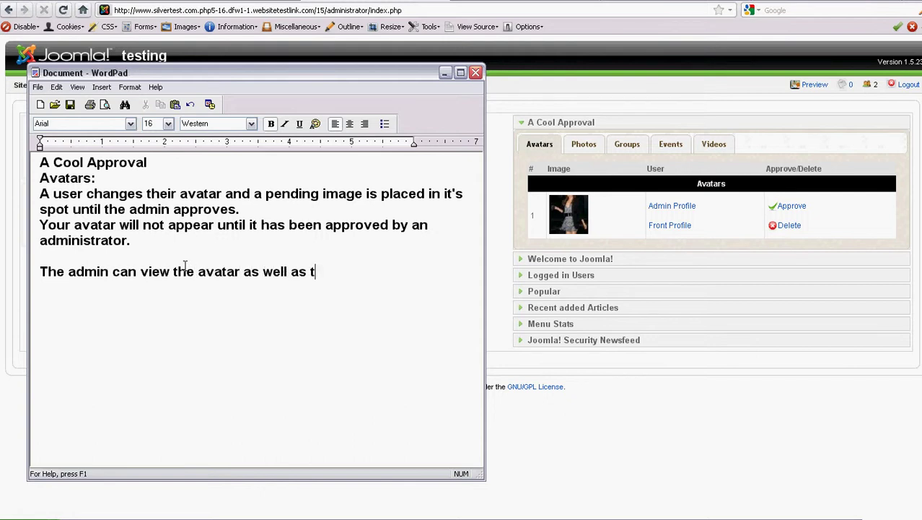
pyautogui.write('he users ad')
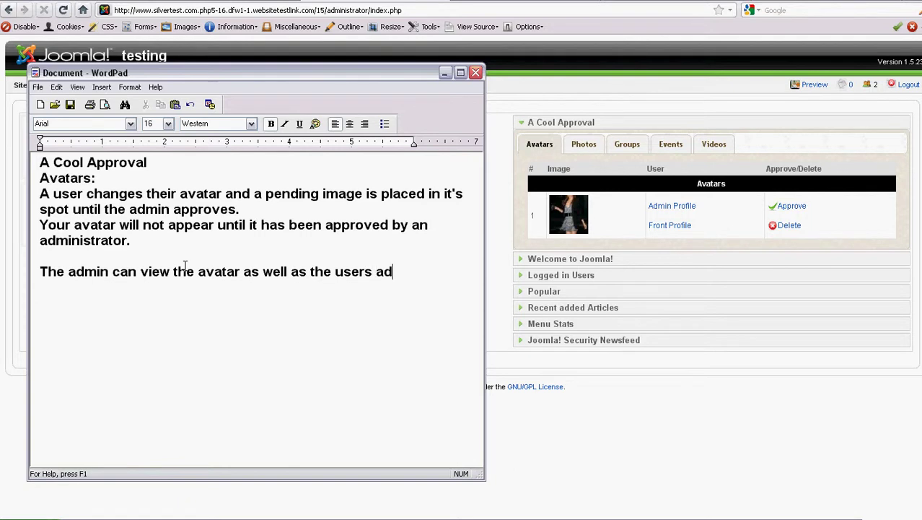
pyautogui.write('min profile a')
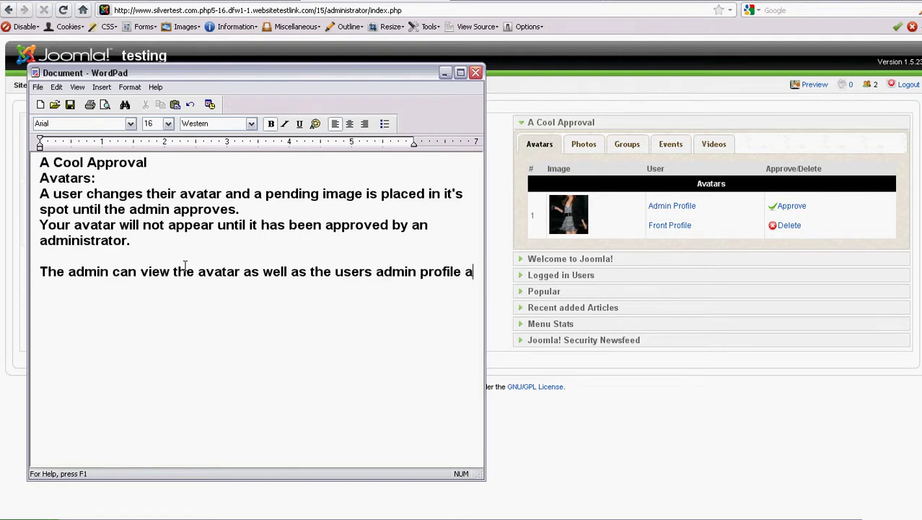
pyautogui.write('nd the')
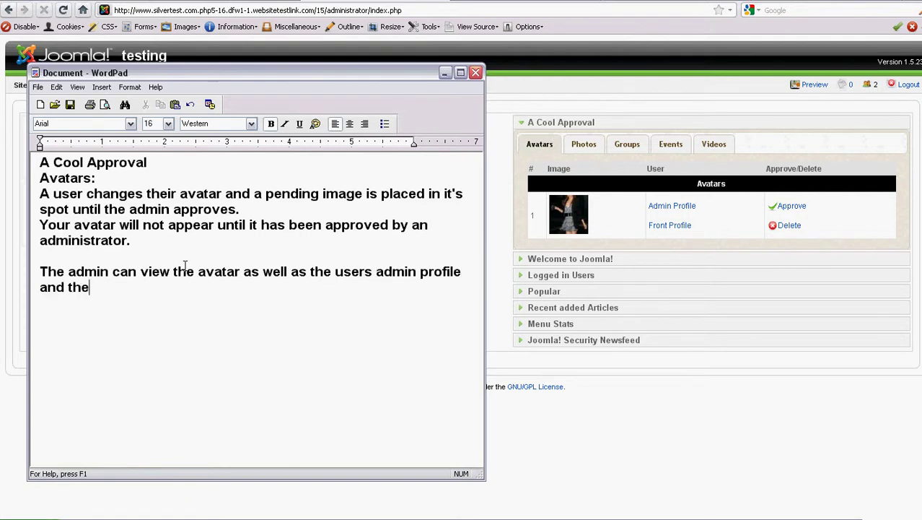
pyautogui.write(' users pro')
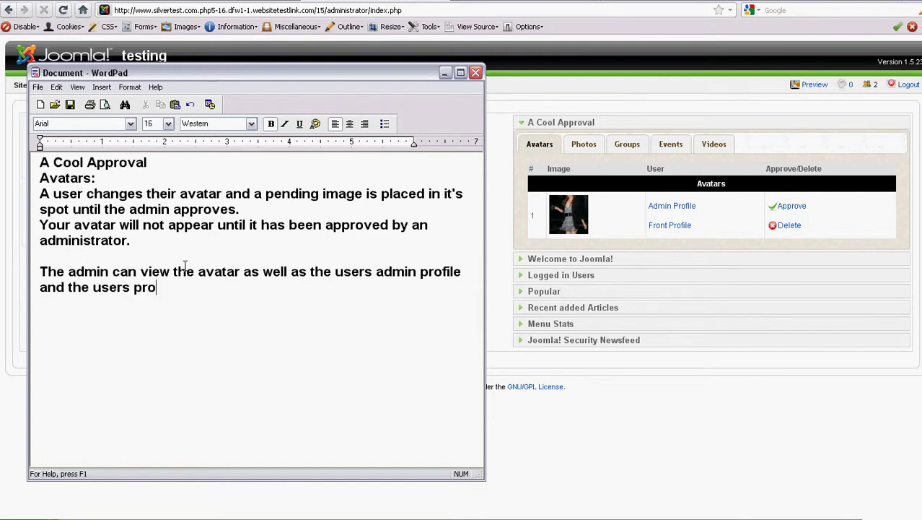
pyautogui.write('file from the front end.')
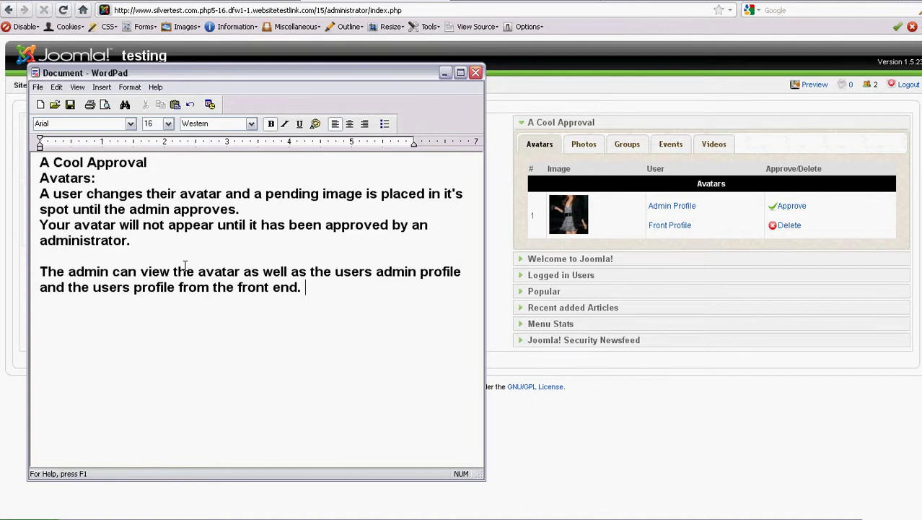
# Continue the paragraph with "If the avatar is acceptable you can approve it, if the avatar is unacceptable then you can delete it.".
pyautogui.write(' If the avatar is acc')
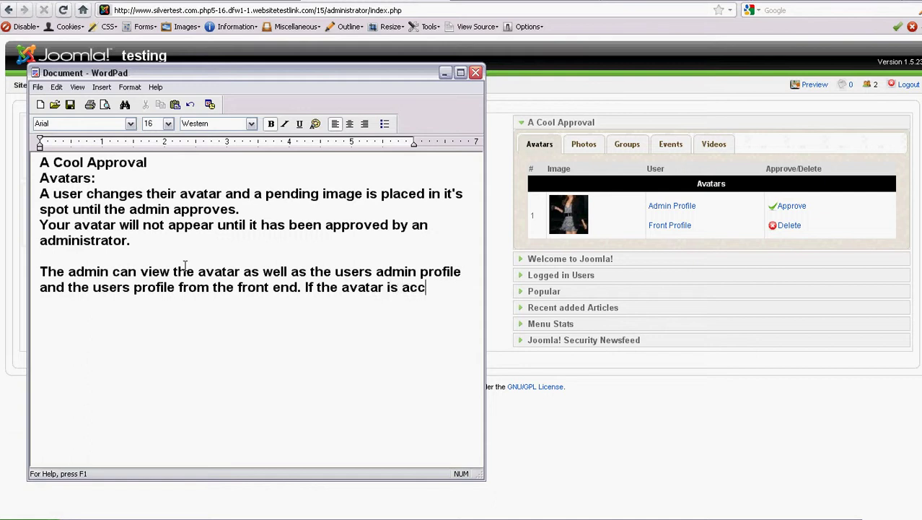
pyautogui.write('eptable you can approve it,')
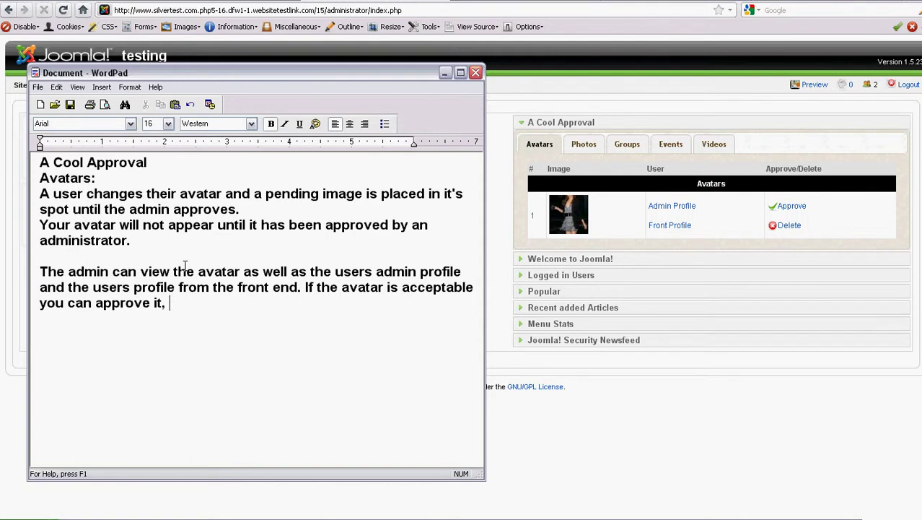
pyautogui.write(' if the us')
pyautogui.press('BackSpace')
pyautogui.press('BackSpace')
pyautogui.write('avatar is ')
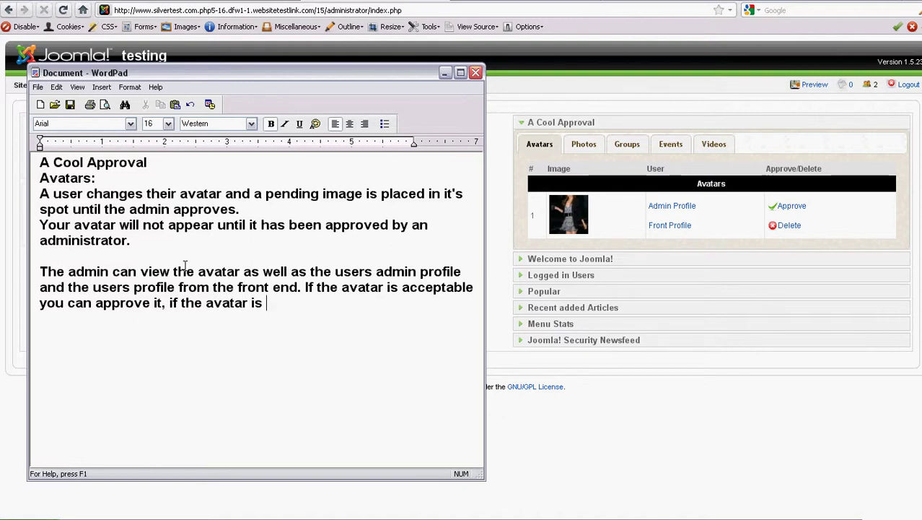
pyautogui.write('unaccep')
pyautogui.press('BackSpace')
pyautogui.write('ept')
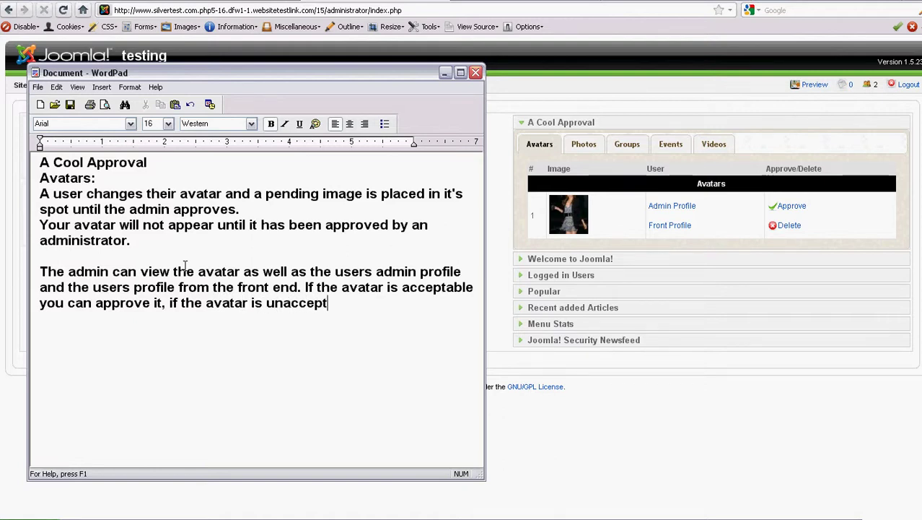
pyautogui.write('able then you')
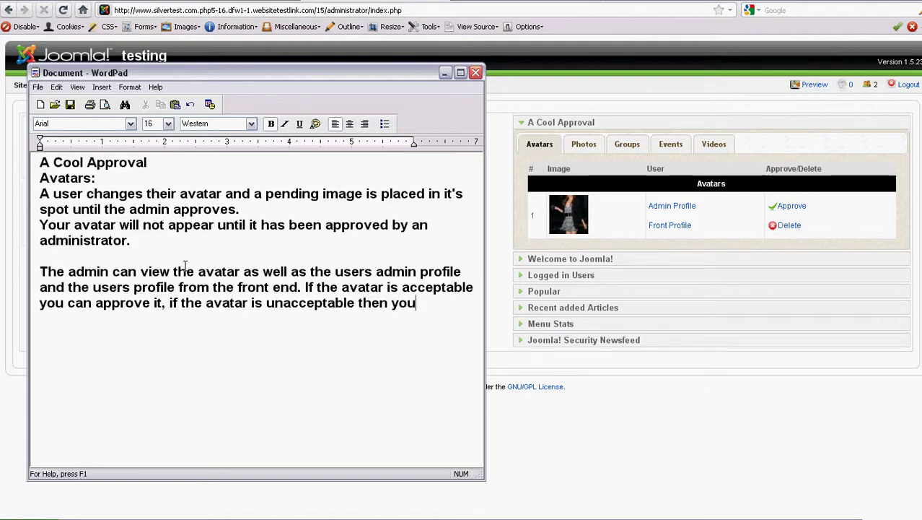
pyautogui.write(' can delete it.')
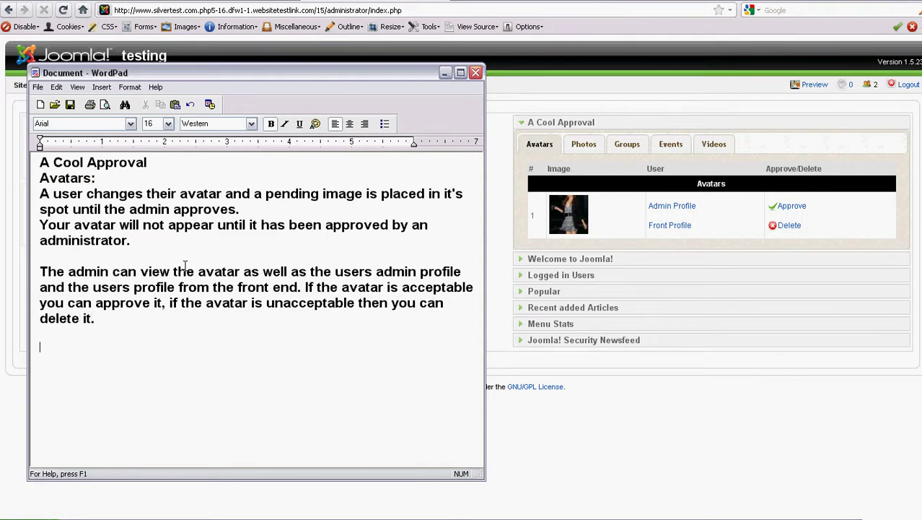
# Return to the Joomla administrator Control Panel and view the pending avatar in its enlarged preview.
pyautogui.click(496, 222)
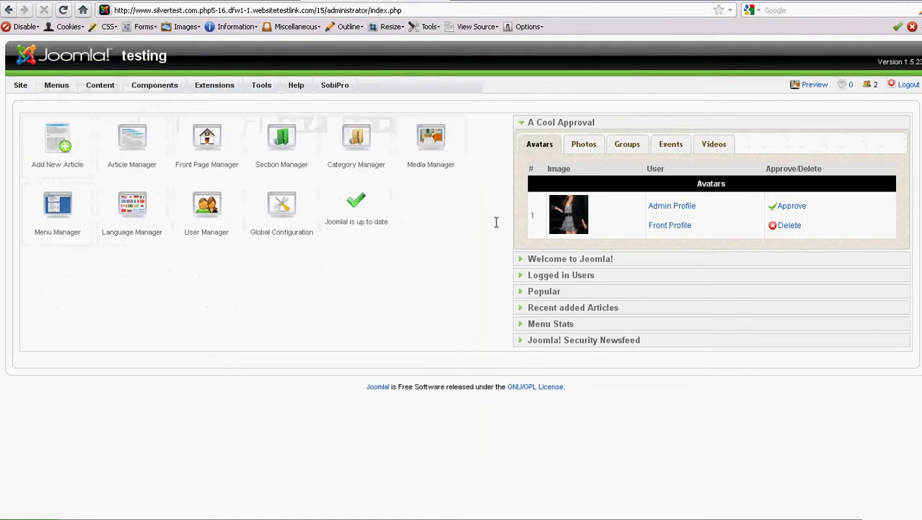
pyautogui.click(575, 218)
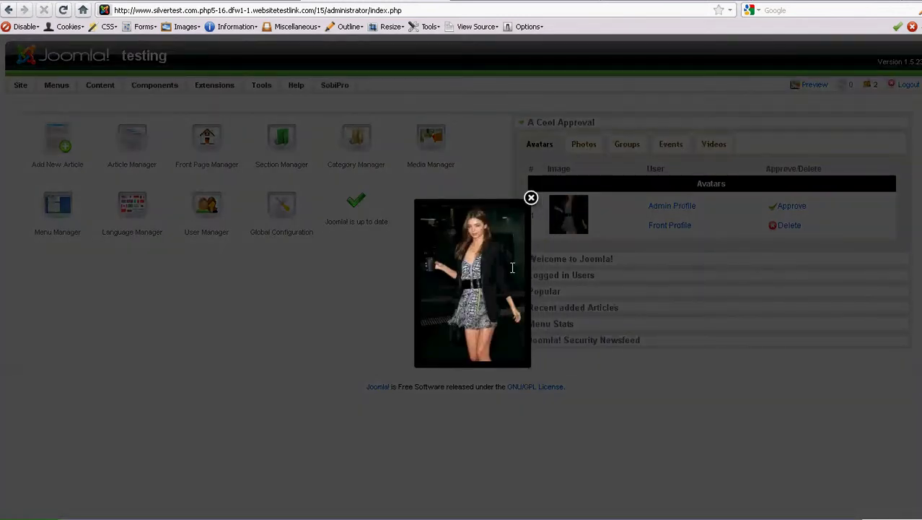
# Close the enlarged avatar preview, view the user's admin profile and front-end profile, and return to the administrator Control Panel.
pyautogui.click(531, 197)
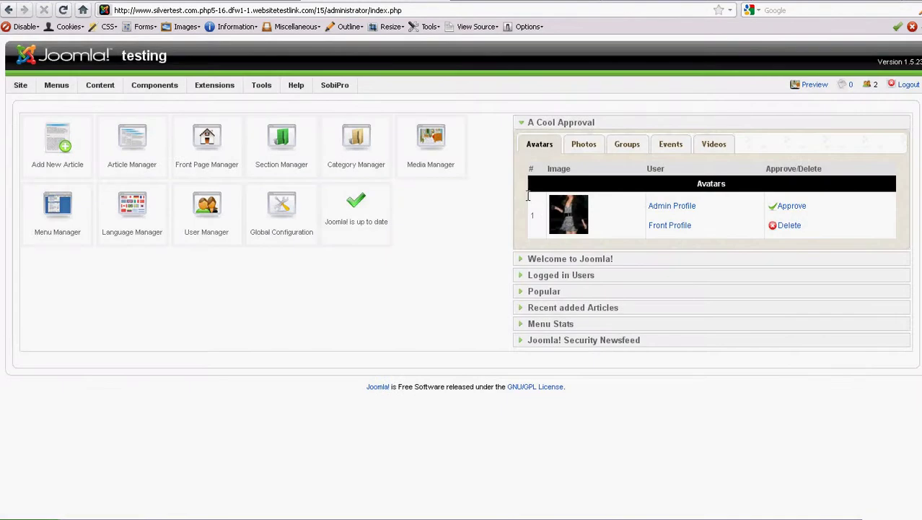
pyautogui.click(672, 205)
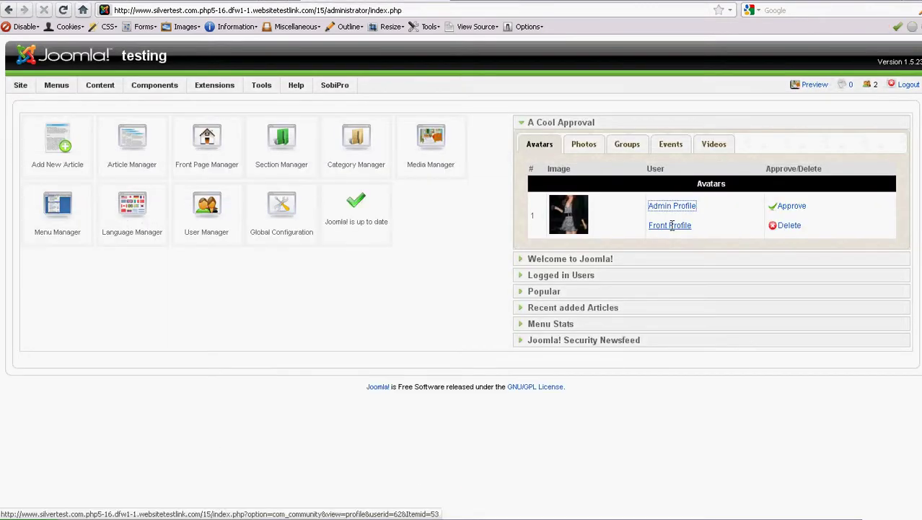
pyautogui.click(672, 225)
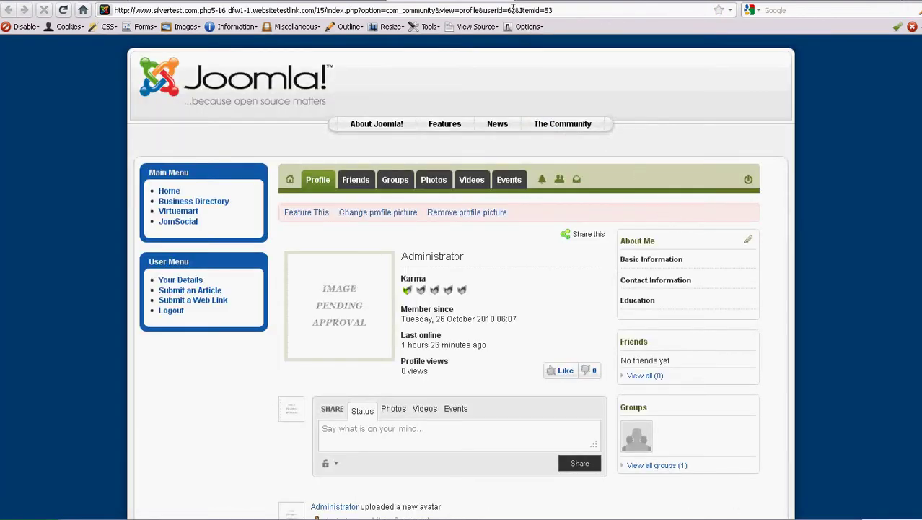
pyautogui.hotkey('alt', 'Left')
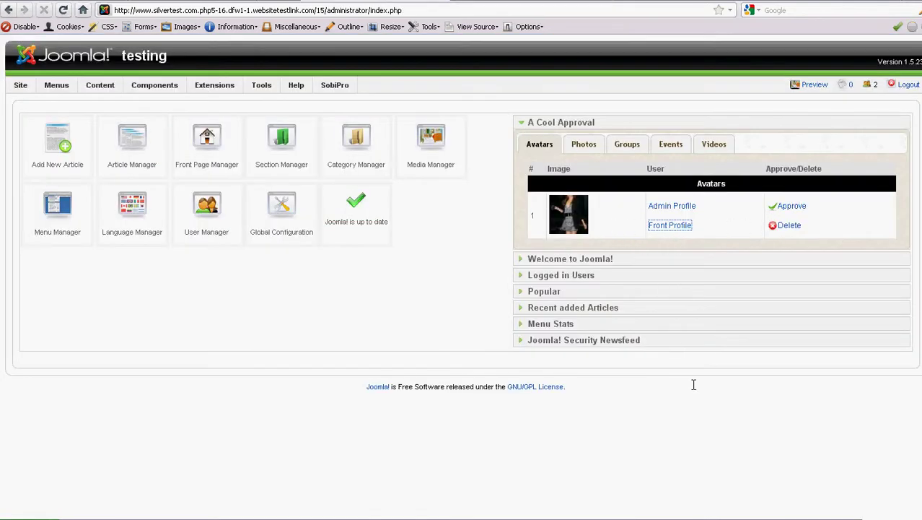
# Approve the pending avatar and add the line "The avatar has been approved." beneath the notes in WordPad.
pyautogui.click(789, 207)
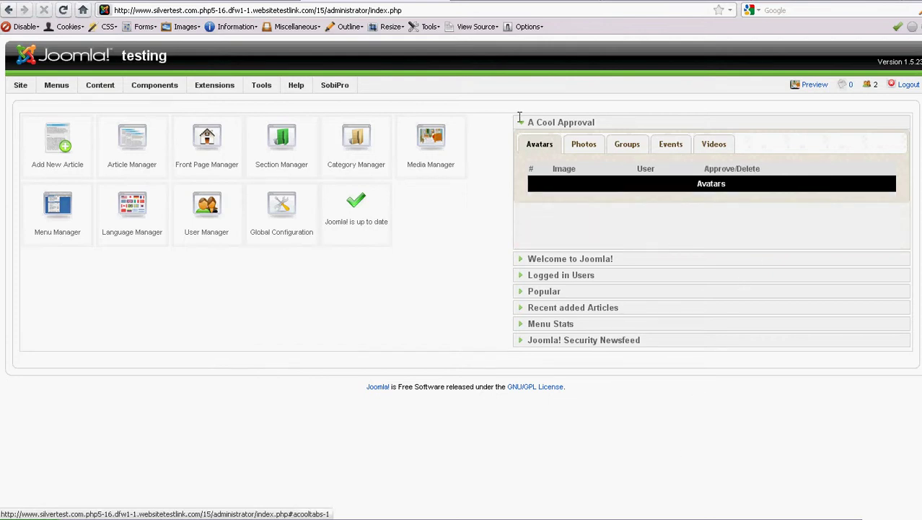
pyautogui.hotkey('alt', 'Tab')
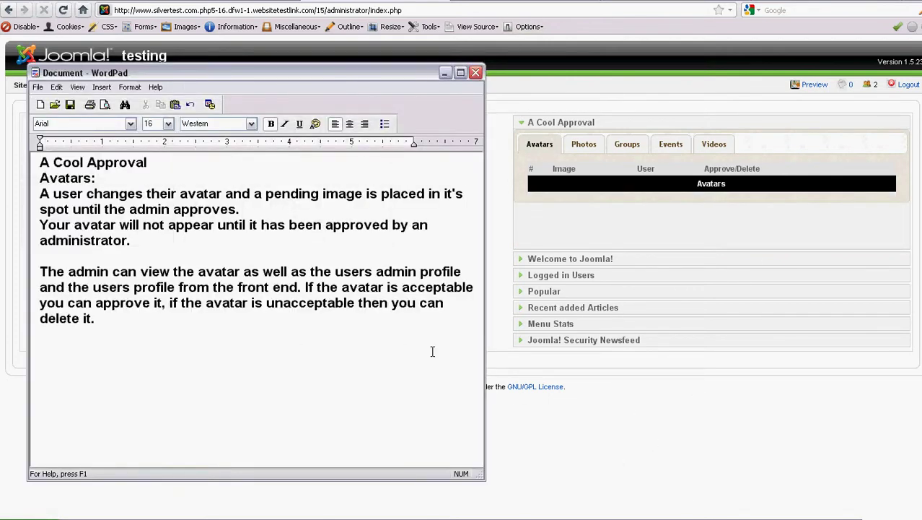
pyautogui.write('The avatar has')
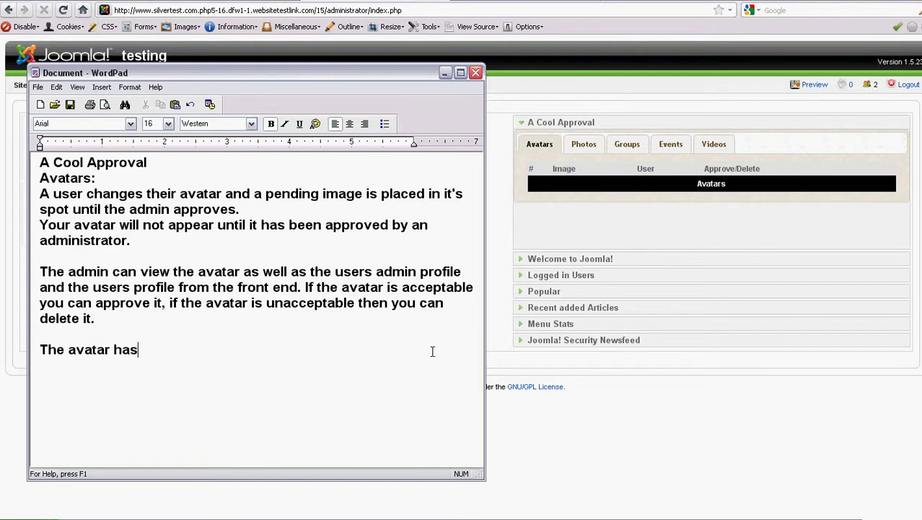
pyautogui.write(' been approved.')
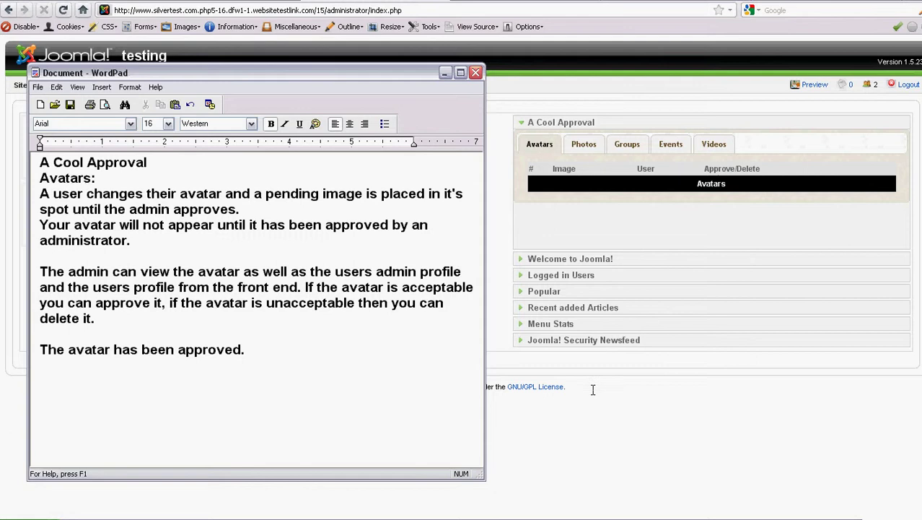
# Return to the JomSocial front end and open the user's profile page to check the approved avatar.
pyautogui.click(593, 390)
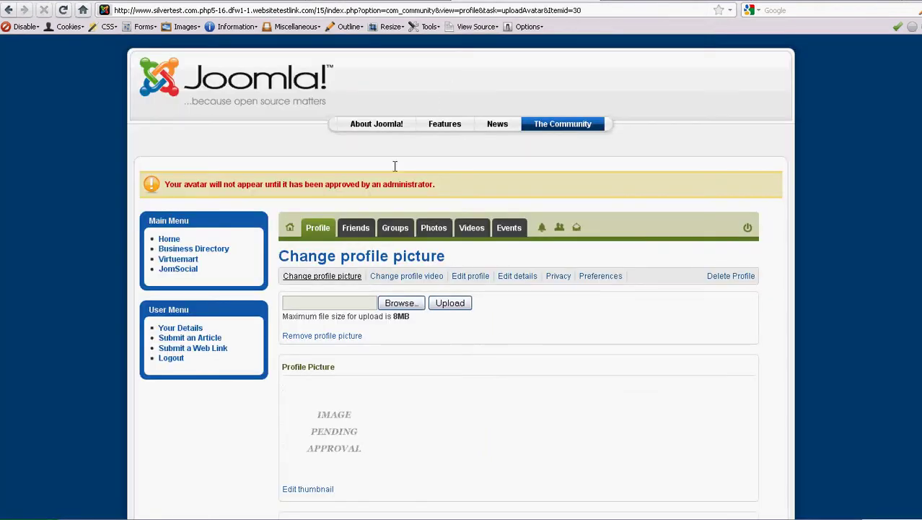
pyautogui.moveTo(319, 228)
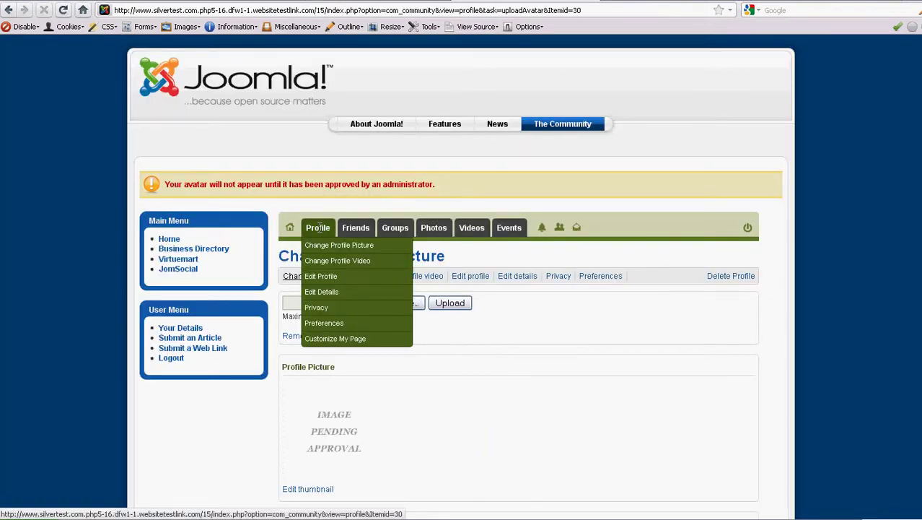
pyautogui.click(319, 228)
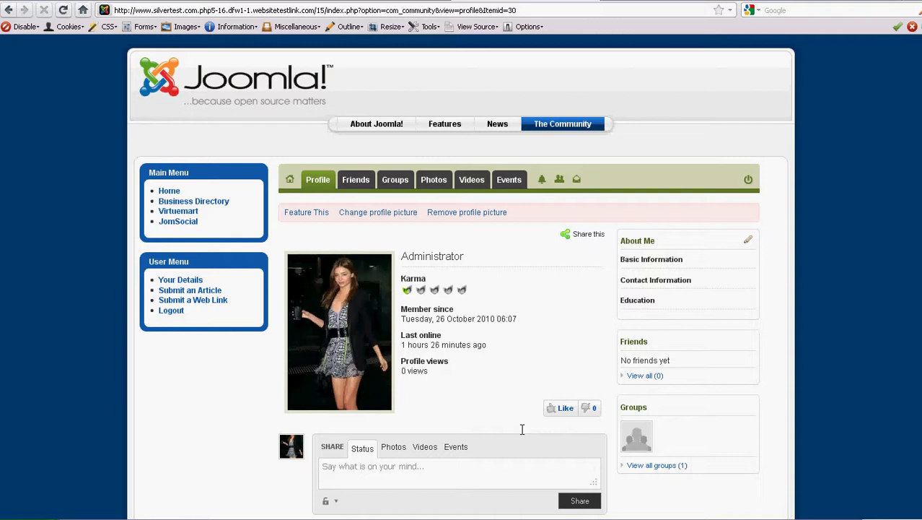
# Write in WordPad "This process is repeated with groups and events as well." and add the heading "Groups/Events" on the next line.
pyautogui.hotkey('alt', 'Tab')
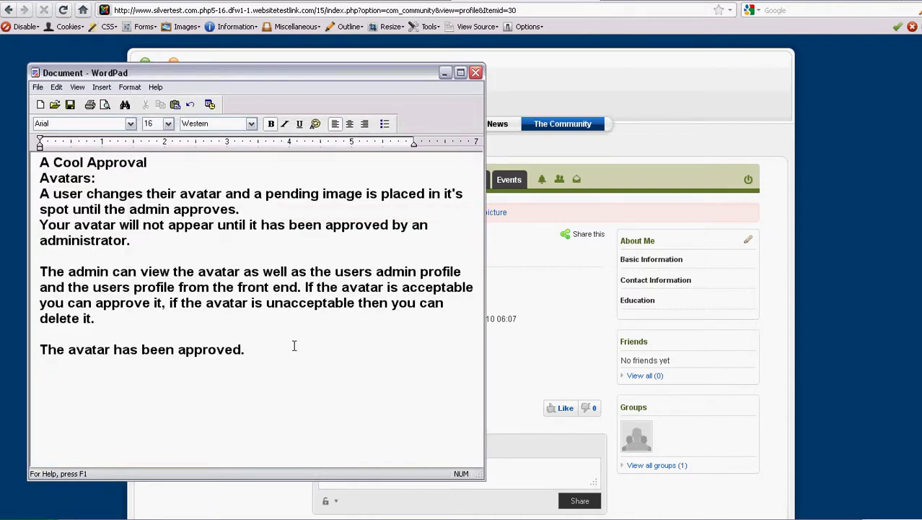
pyautogui.write('his process is rep')
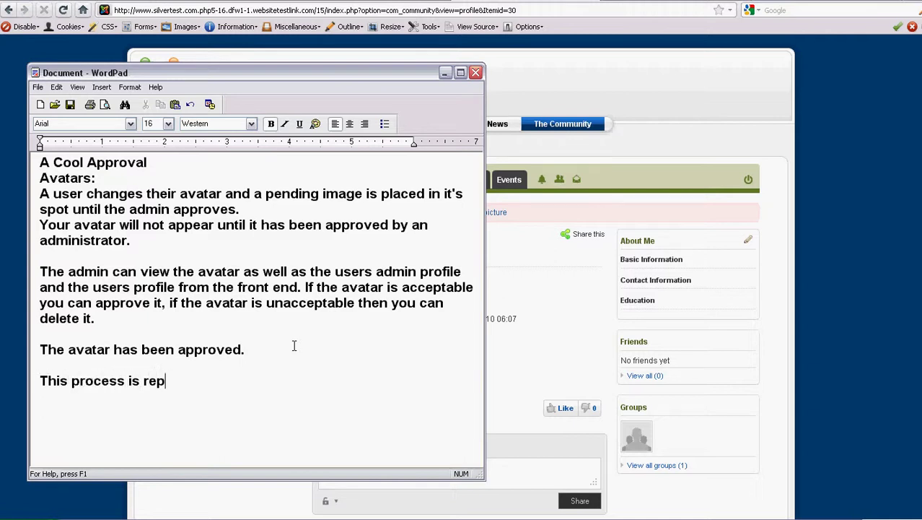
pyautogui.write('eated with groups and')
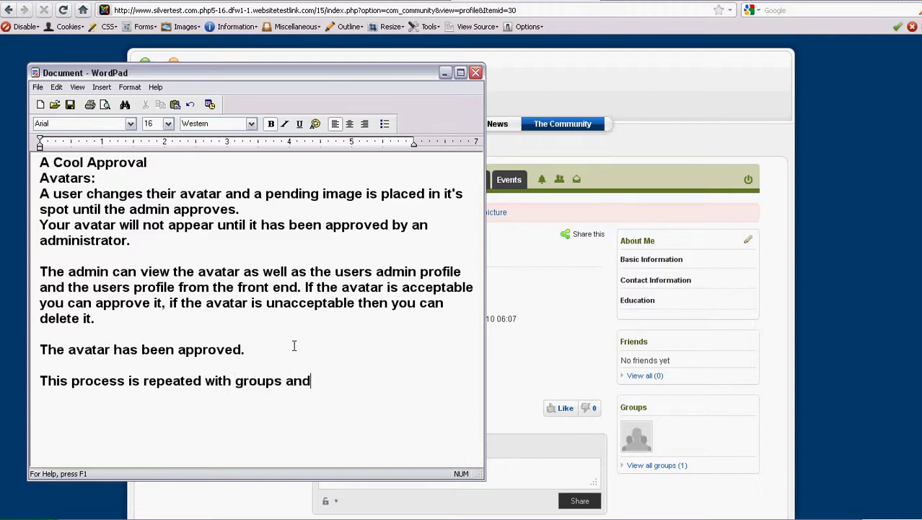
pyautogui.write(' events as well')
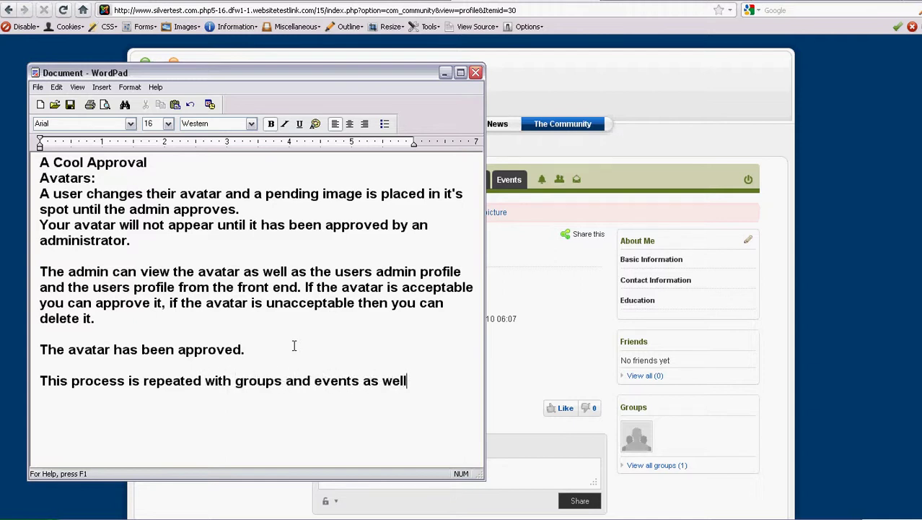
pyautogui.write('.')
pyautogui.press('Return')
pyautogui.write('Groups/Events')
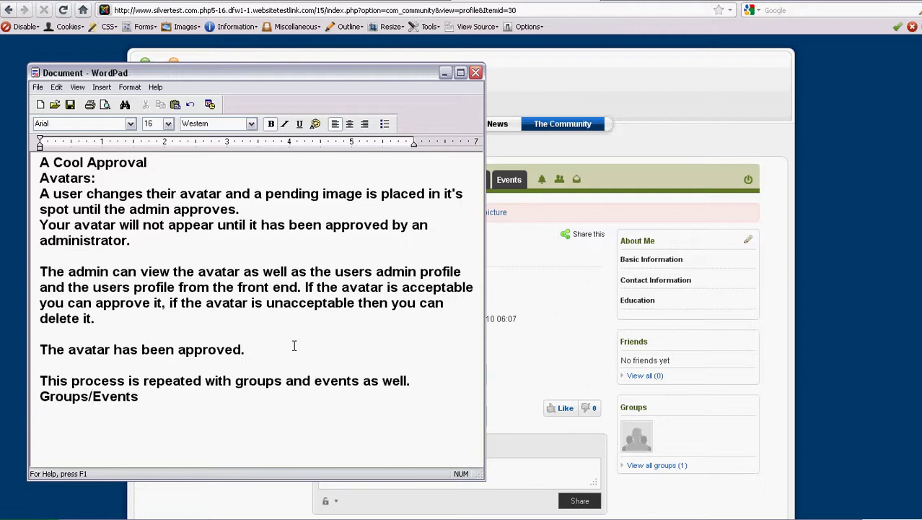
# Return to the JomSocial front end and open the user's Groups page.
pyautogui.click(550, 292)
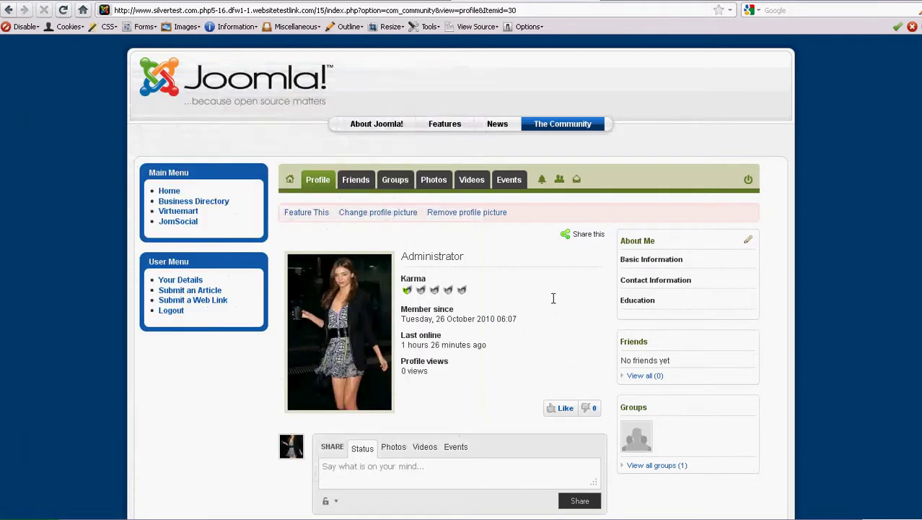
pyautogui.click(399, 181)
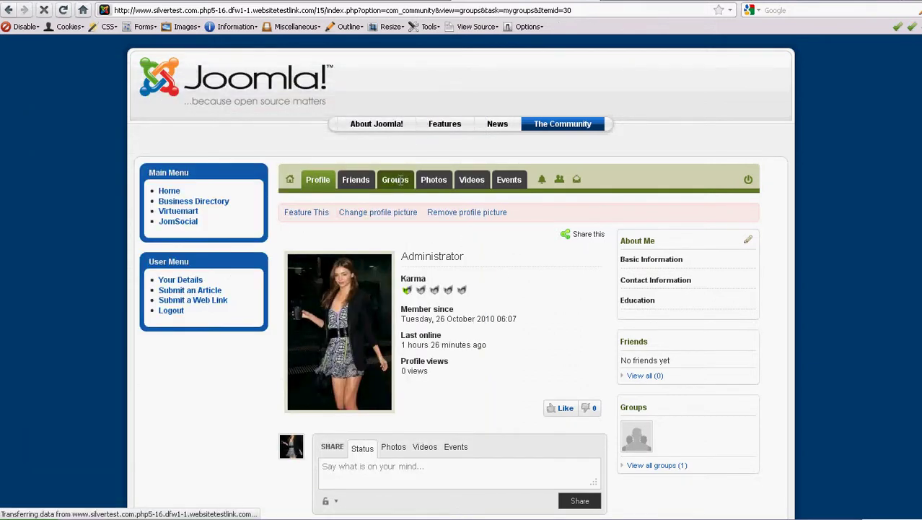